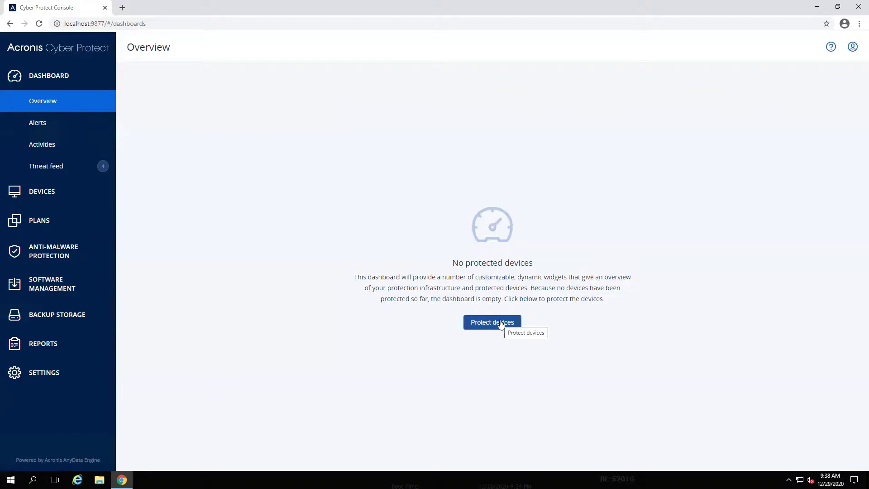
Create a new protection plan from the Plans page and rename it 'Server to NAS'
left_click(59, 227)
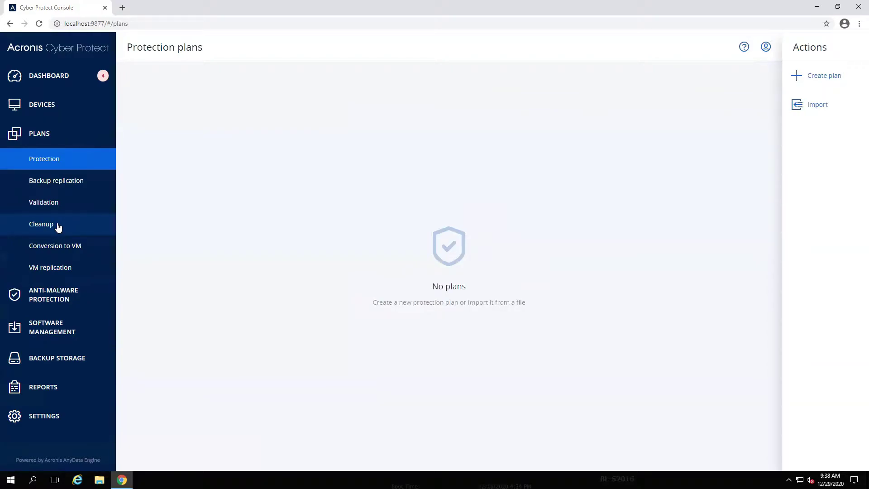
left_click(836, 79)
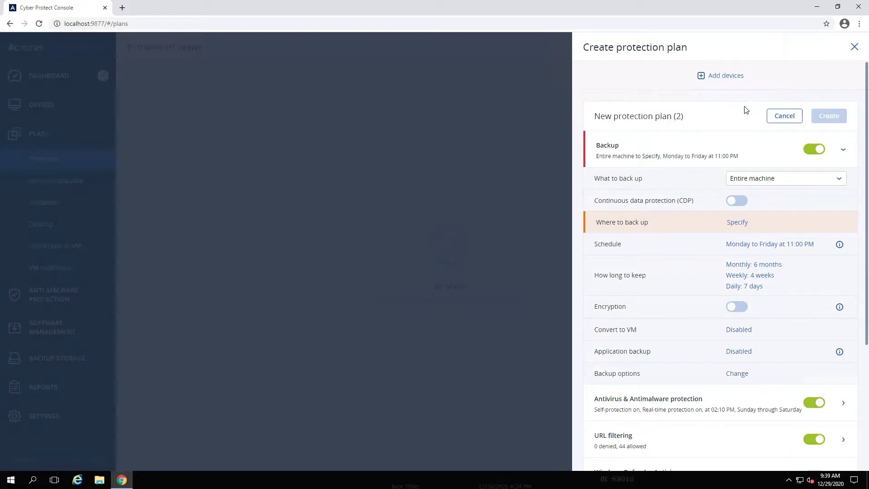
left_click(690, 116)
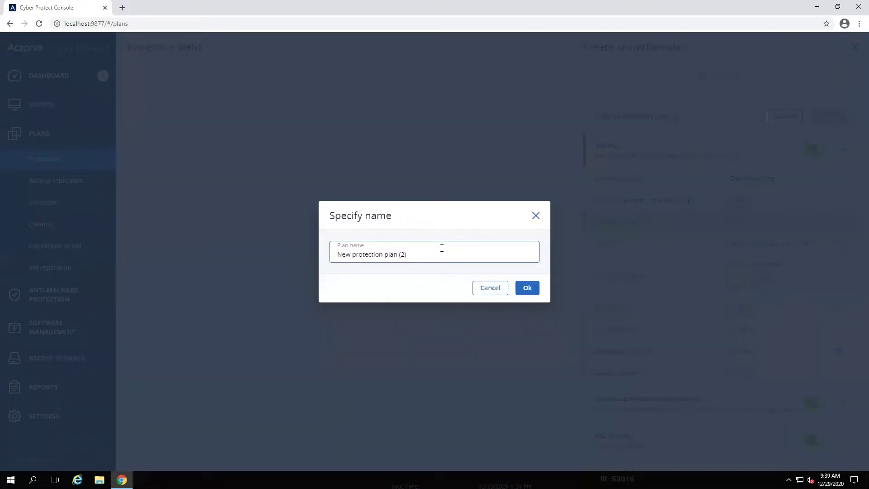
key("ctrl+a")
key("BackSpace")
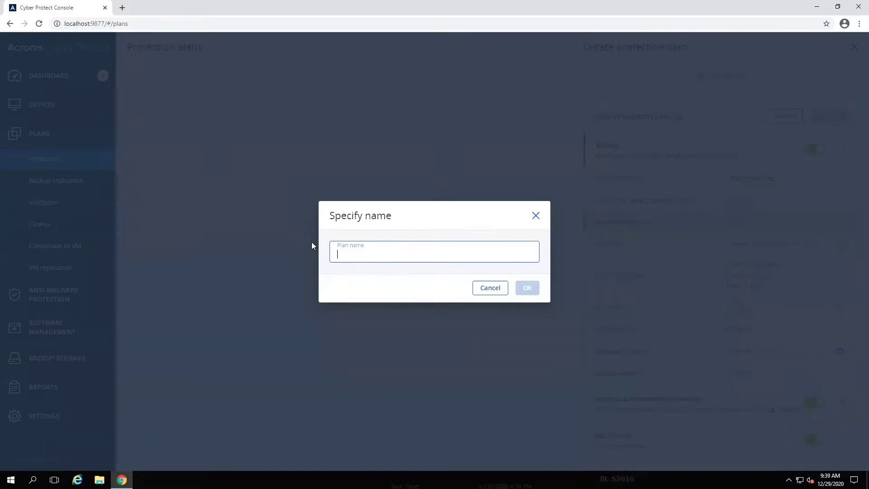
type("Server to")
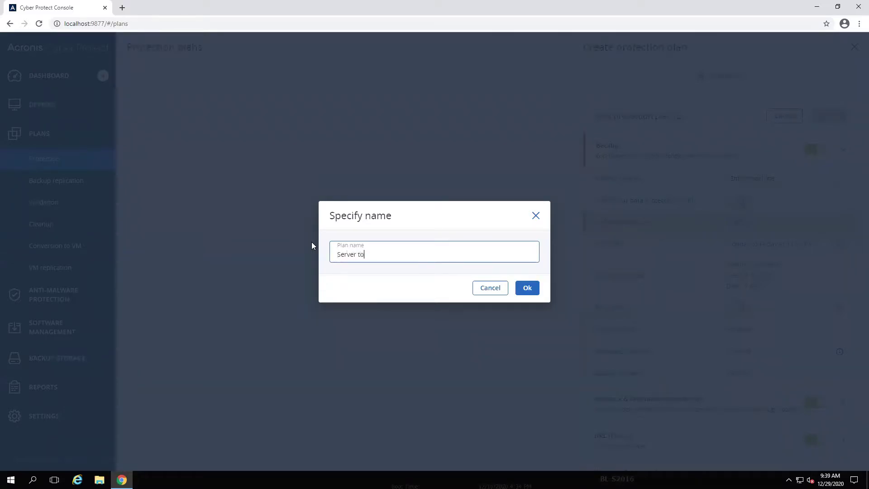
type(" NAS")
left_click(528, 288)
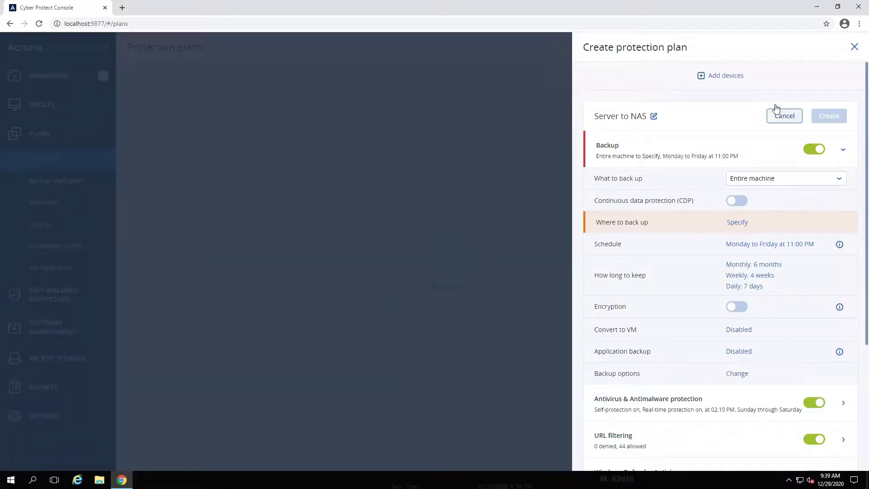
Add the BL-S2016 machine to the plan and keep Entire machine as what to back up
left_click(718, 76)
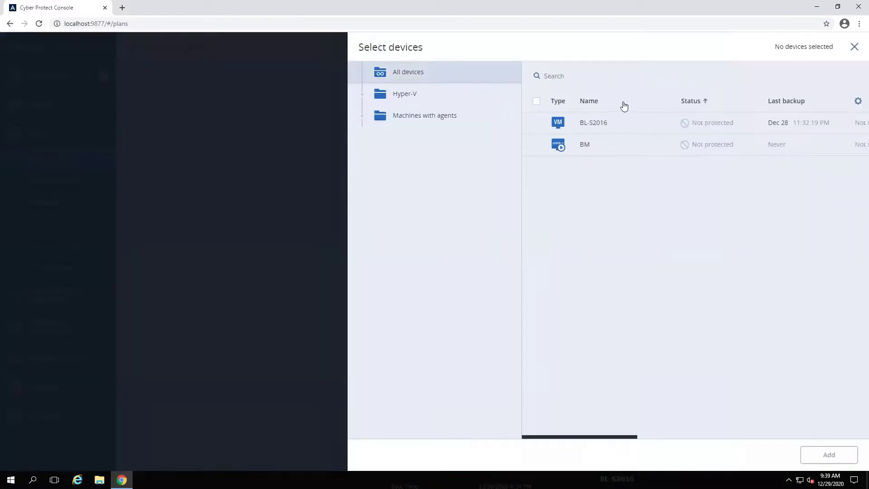
left_click(536, 122)
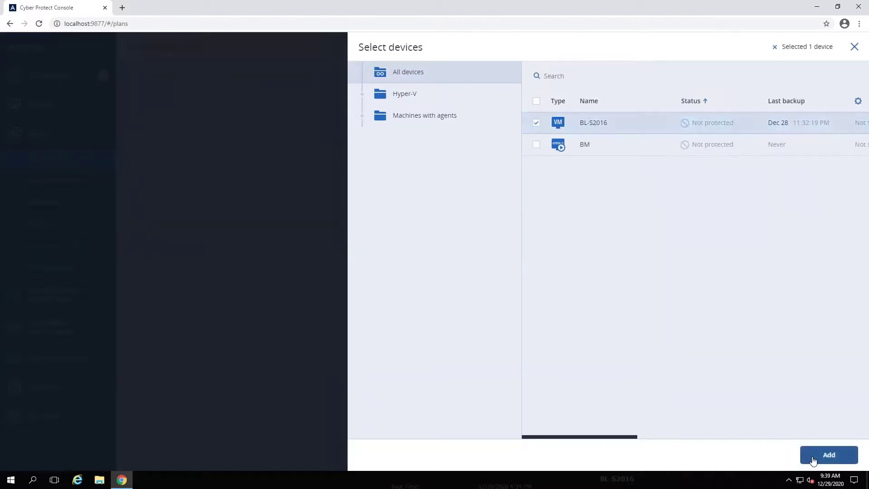
left_click(828, 454)
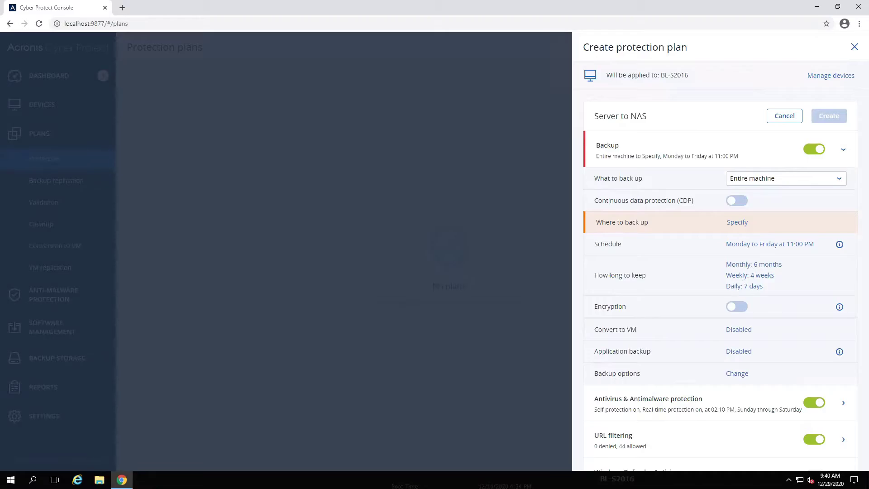
left_click(839, 179)
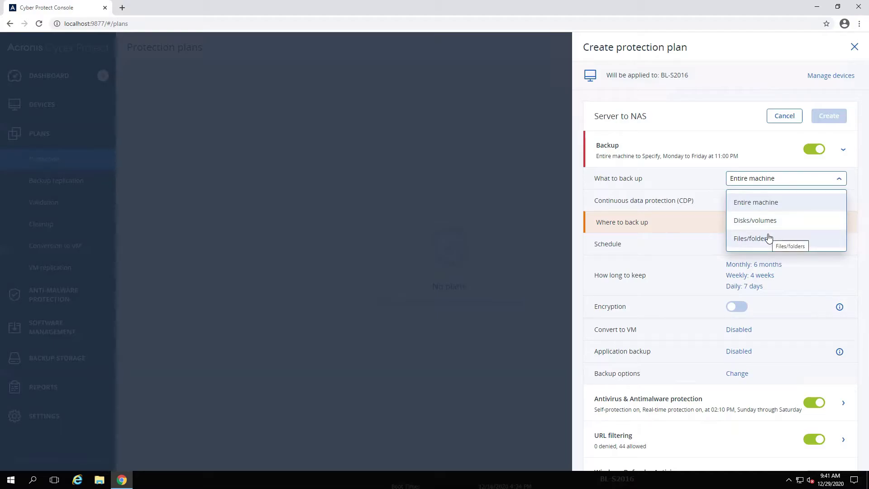
left_click(742, 202)
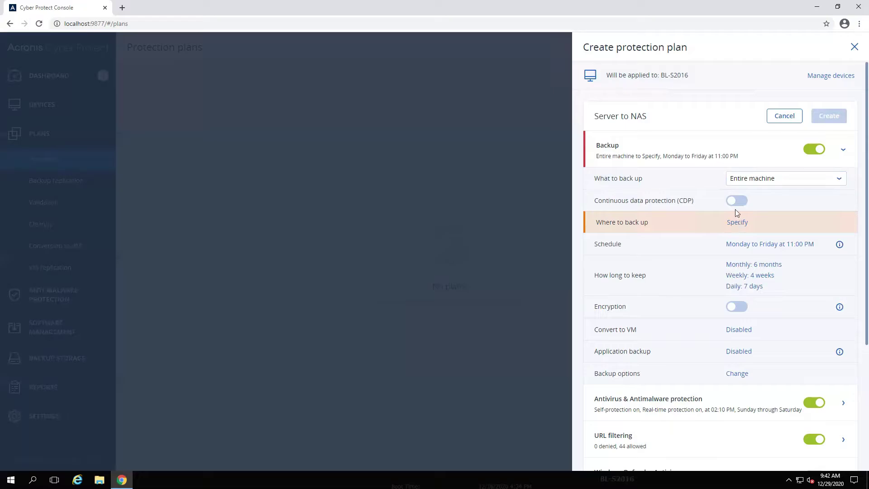
Set Where to back up to the network folder \\10.10.23.200\Resources\Backups\Brock\CP15
left_click(737, 222)
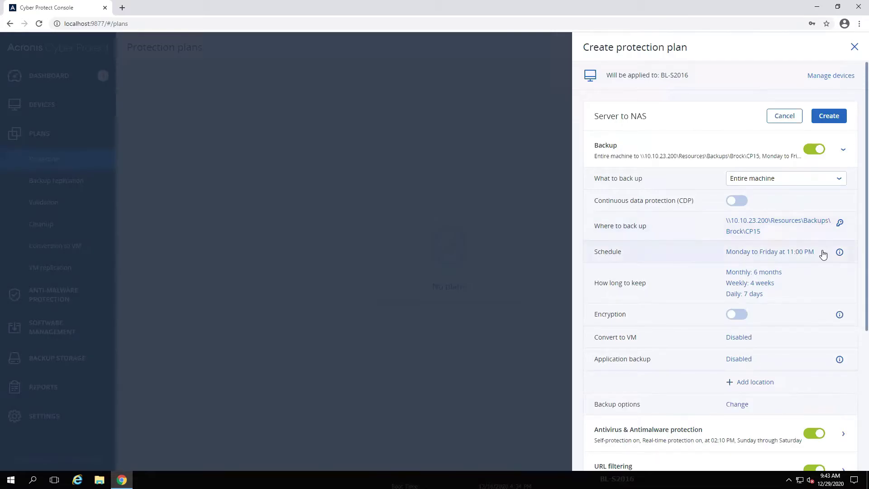
Keep the Always incremental backup scheme in the plan's schedule settings
left_click(743, 252)
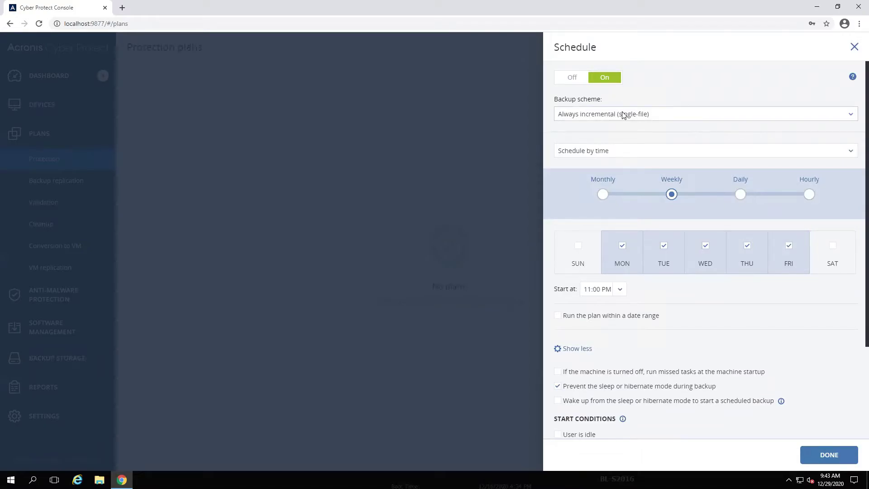
left_click(623, 115)
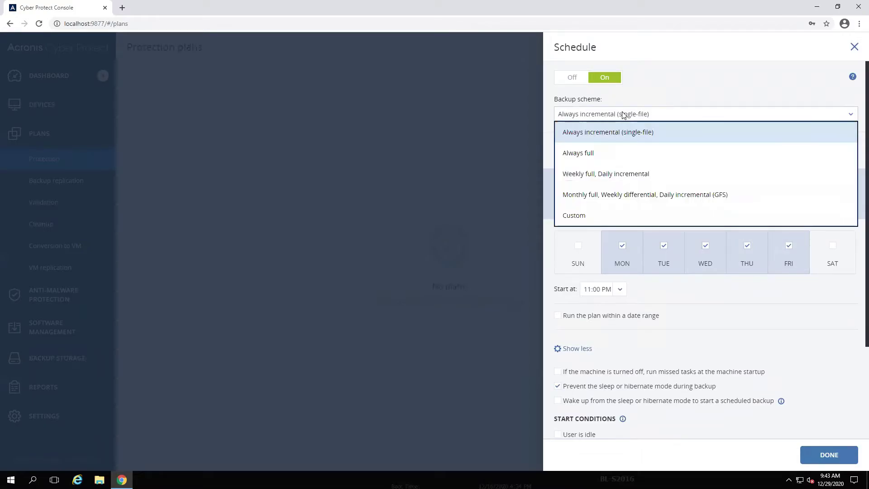
left_click(629, 137)
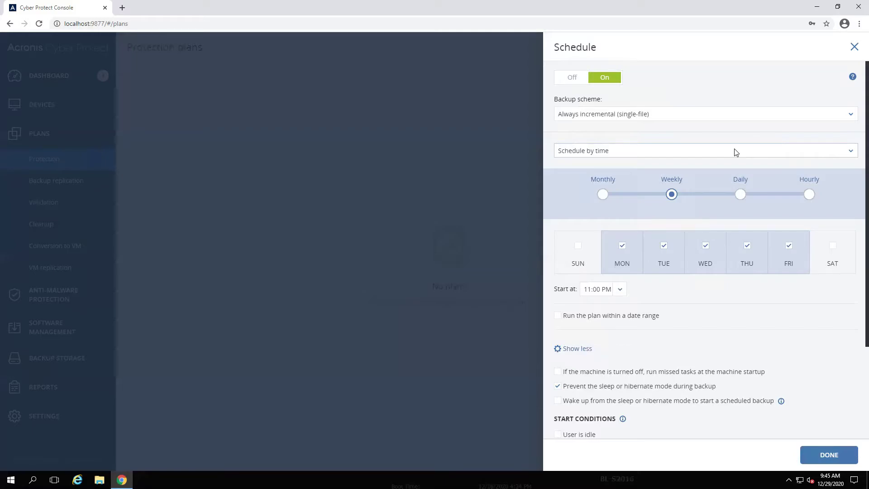
Schedule backups by time to run daily, every day at 11:00 PM
left_click(735, 152)
left_click(588, 168)
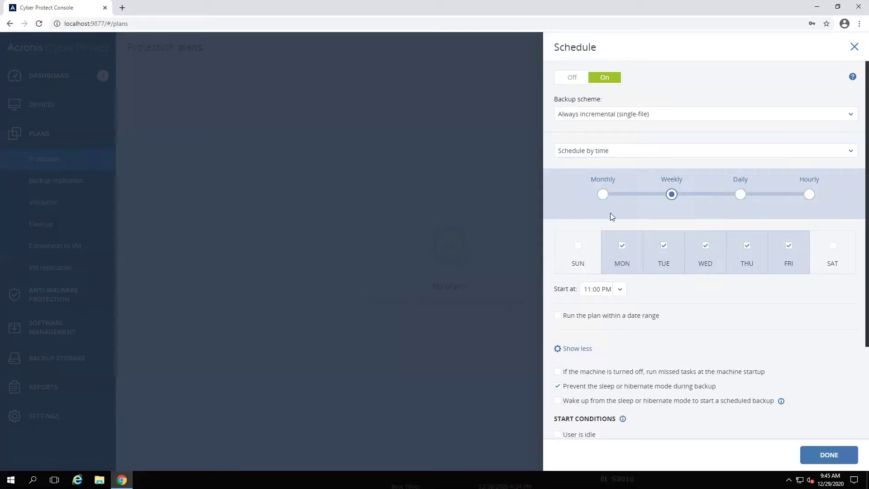
left_click(741, 195)
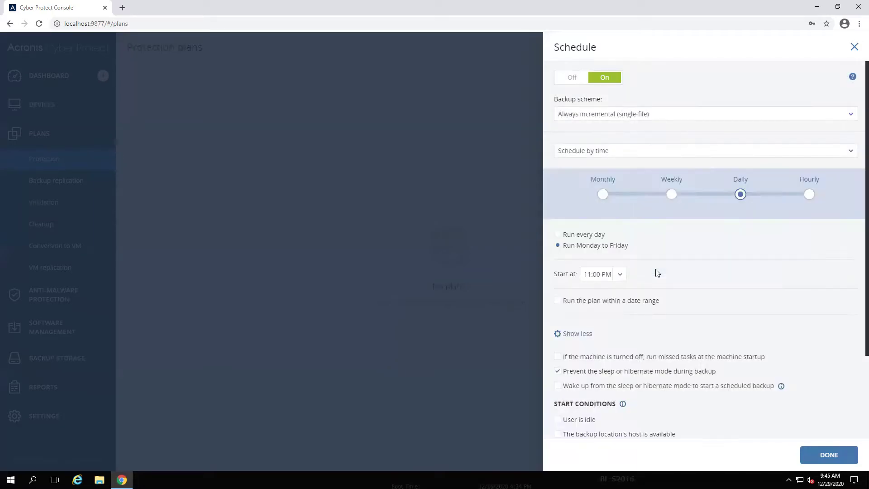
left_click(579, 235)
scroll(640, 277, "down", 3)
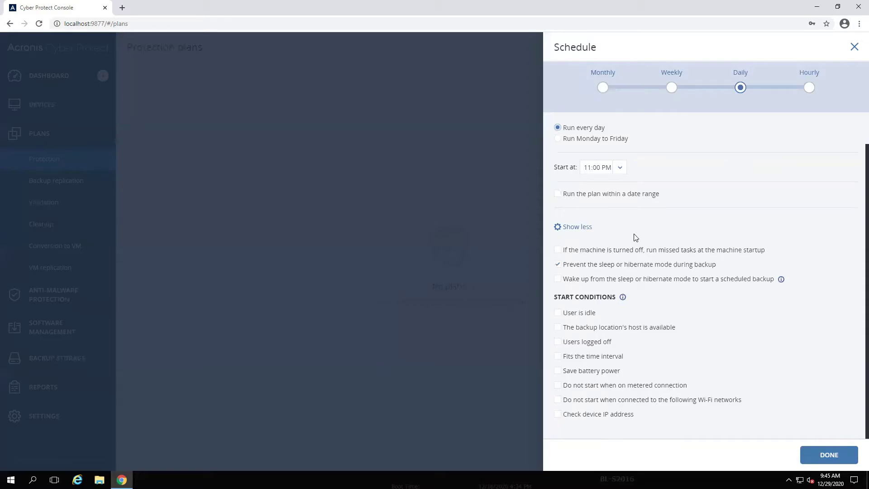
left_click(829, 455)
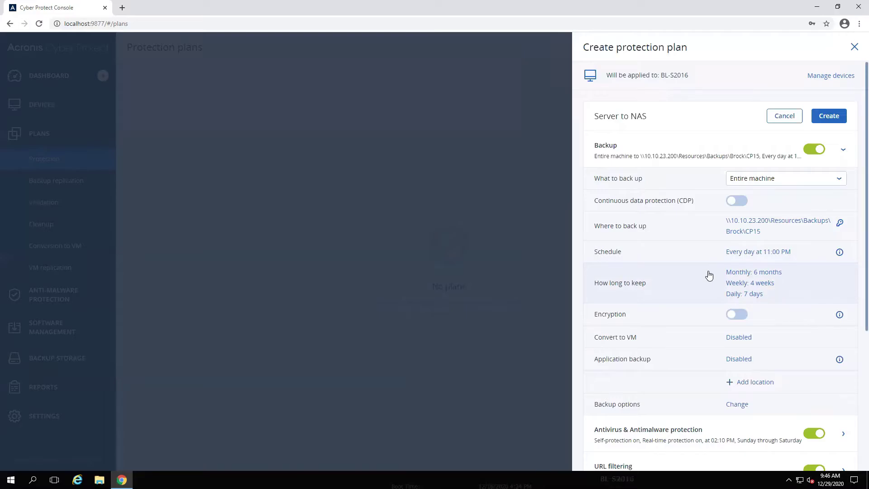
Retain backups by age: monthly 3 months, weekly 4 weeks, daily 7 days, cleaning up after backup
left_click(708, 275)
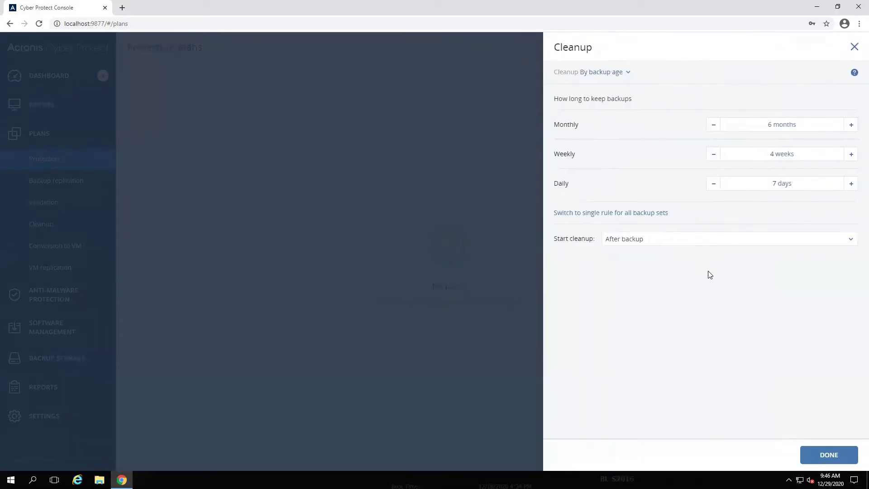
left_click(614, 75)
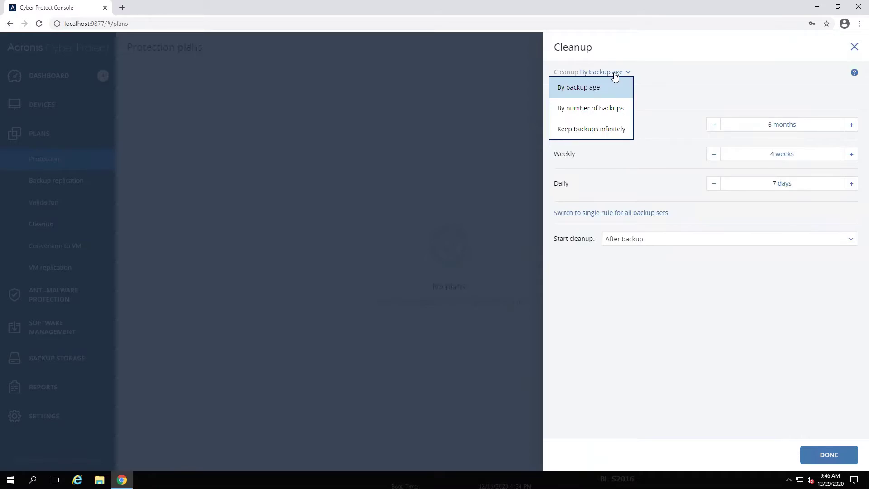
left_click(587, 76)
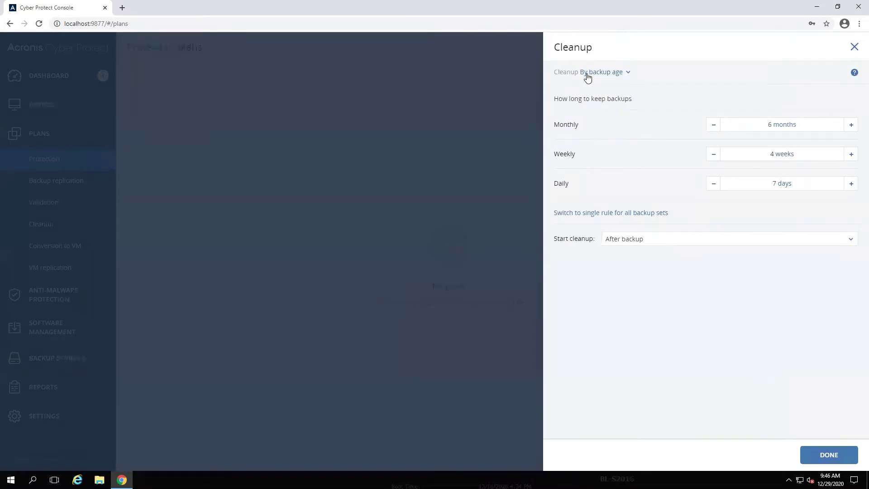
left_click(719, 129)
type("2")
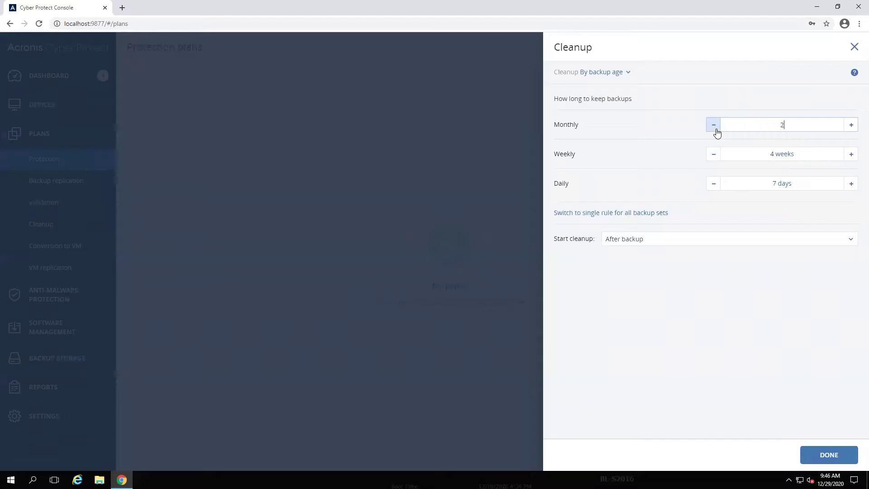
left_click(850, 123)
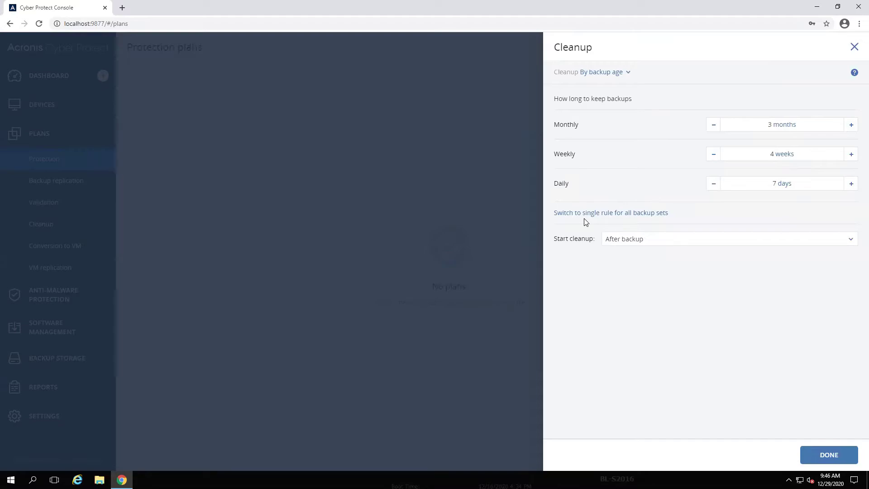
left_click(627, 240)
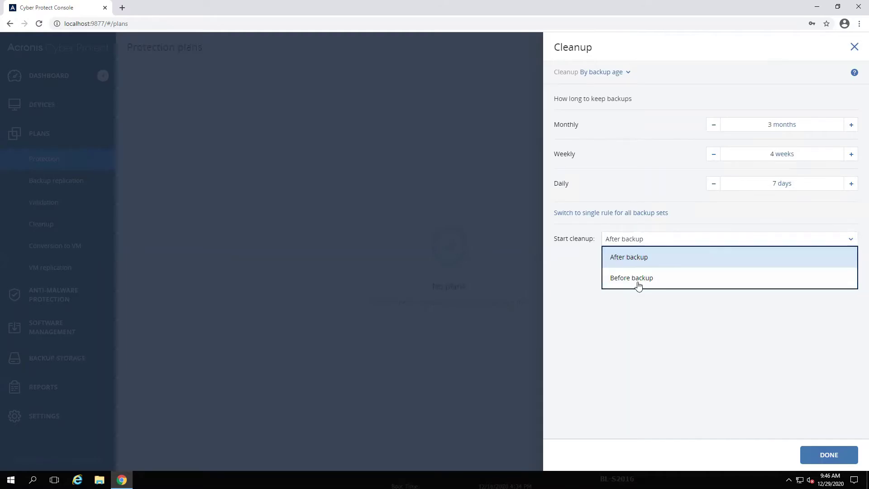
left_click(627, 258)
left_click(826, 455)
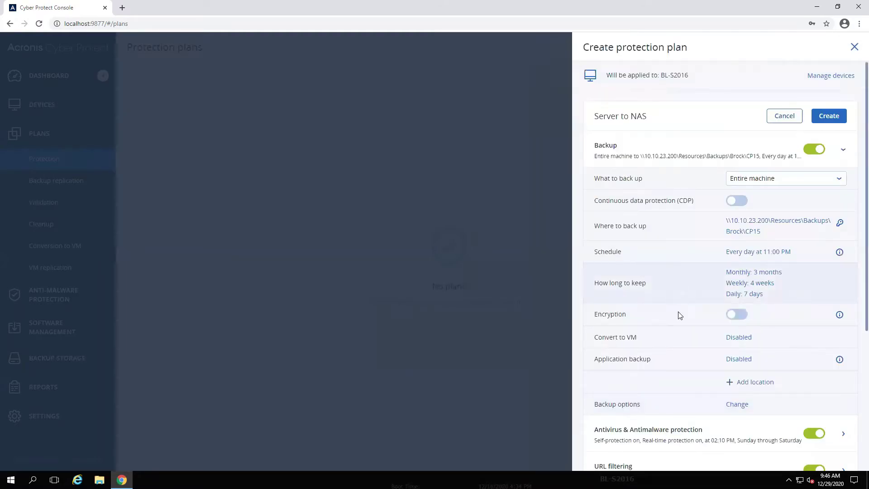
left_click(734, 316)
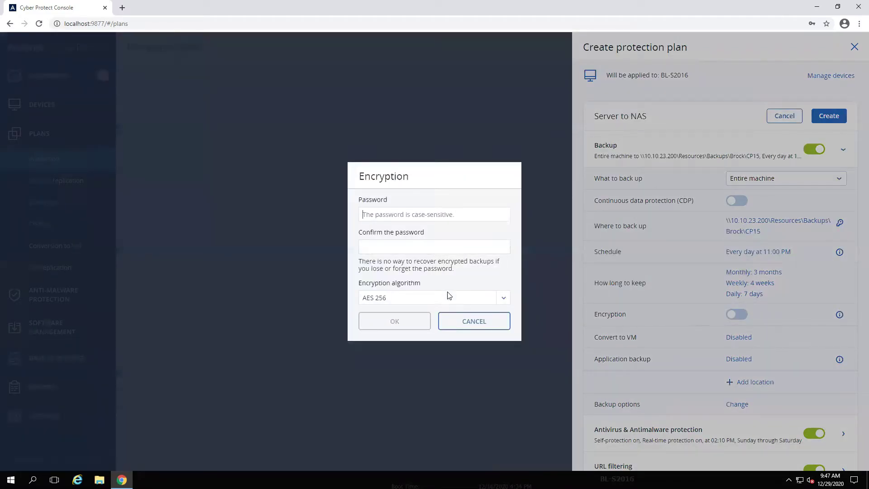
left_click(437, 299)
left_click(438, 299)
left_click(734, 314)
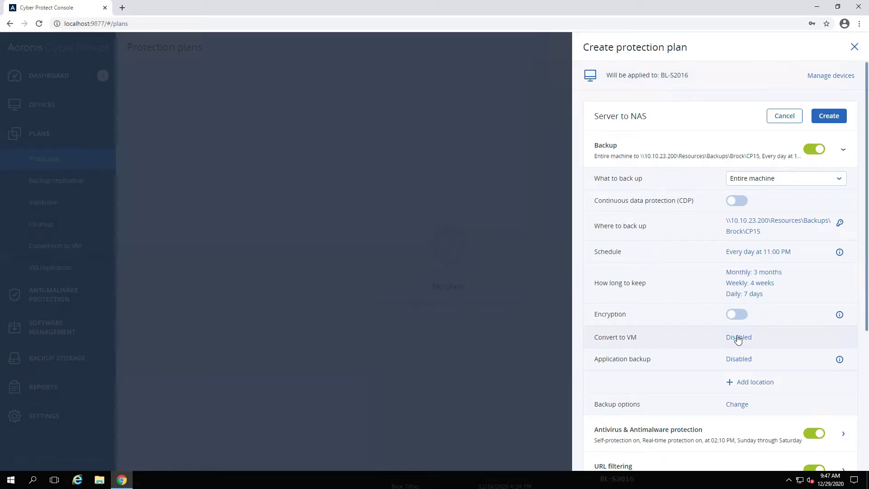
left_click(738, 338)
left_click(708, 84)
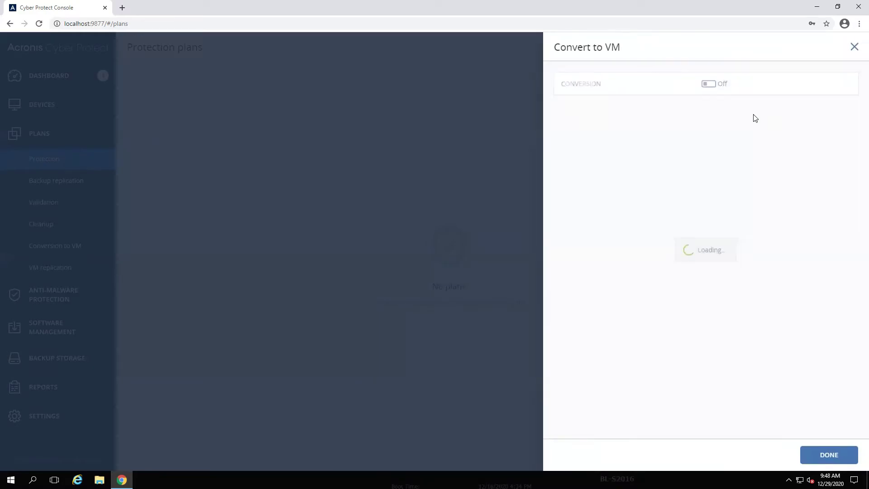
left_click(709, 84)
left_click(854, 47)
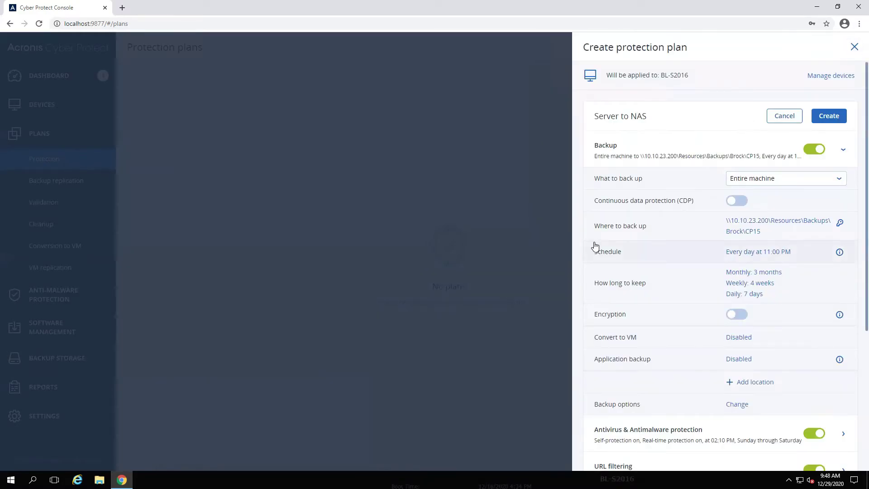
left_click(708, 361)
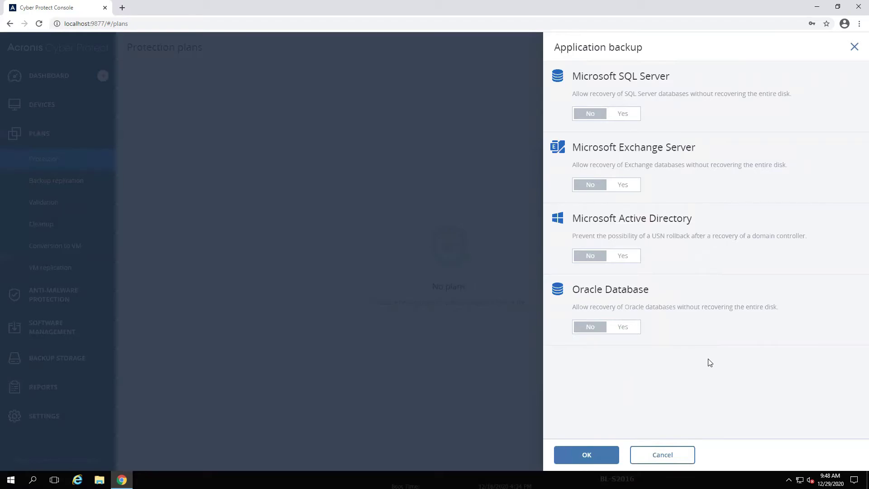
left_click(661, 454)
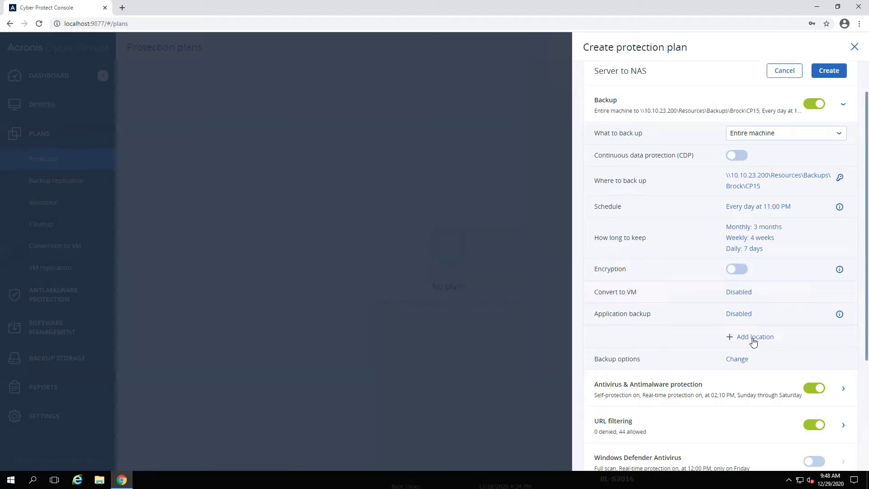
Review the File filters, Performance and backup window, and 30-minute Scheduling backup options
scroll(754, 342, "up", 1)
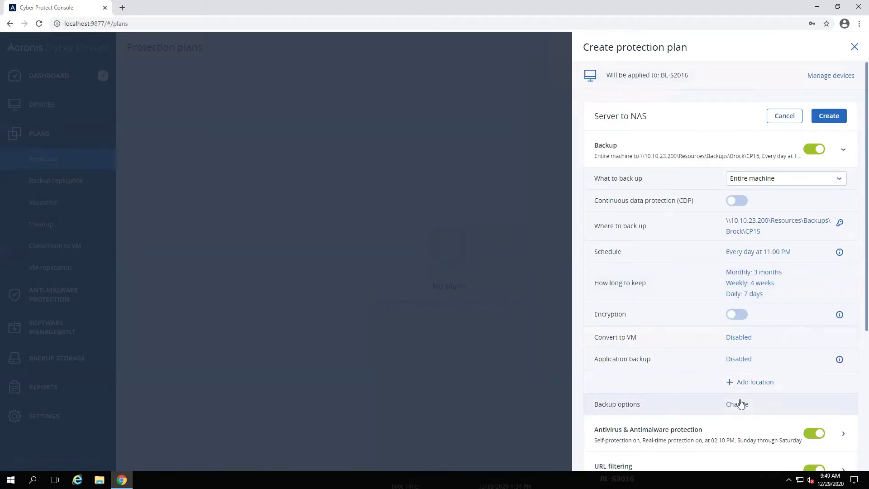
left_click(740, 404)
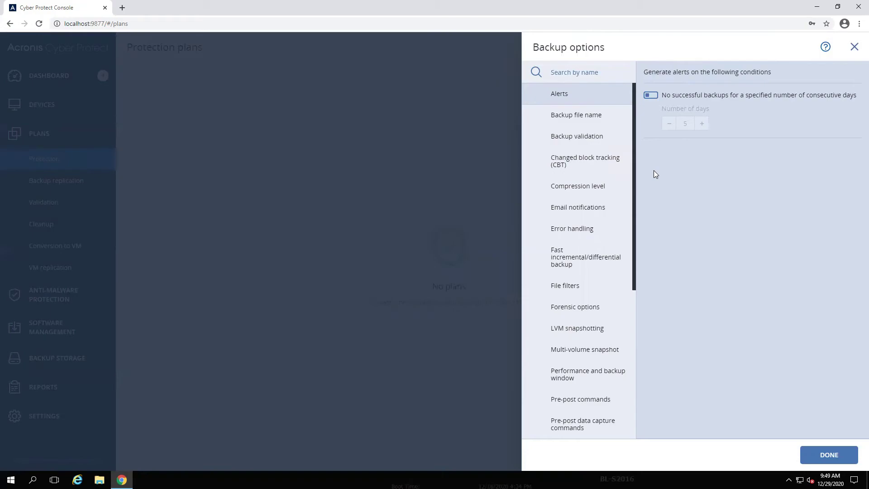
left_click(569, 287)
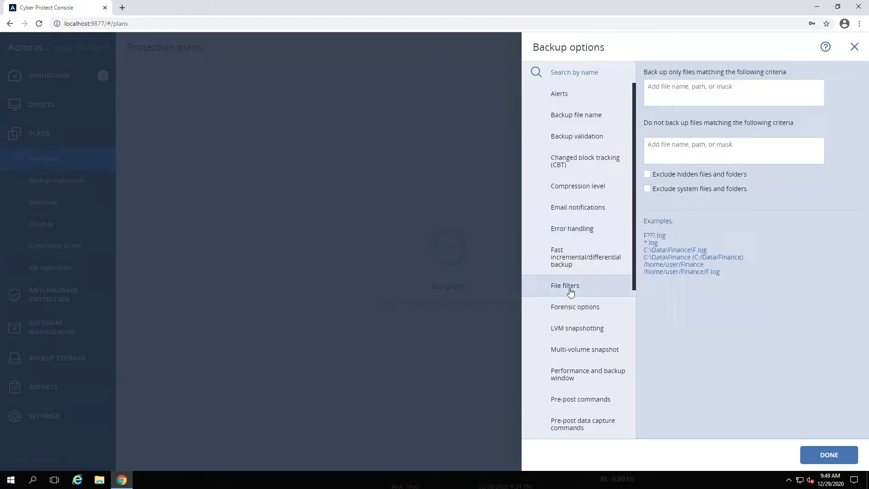
left_click(564, 377)
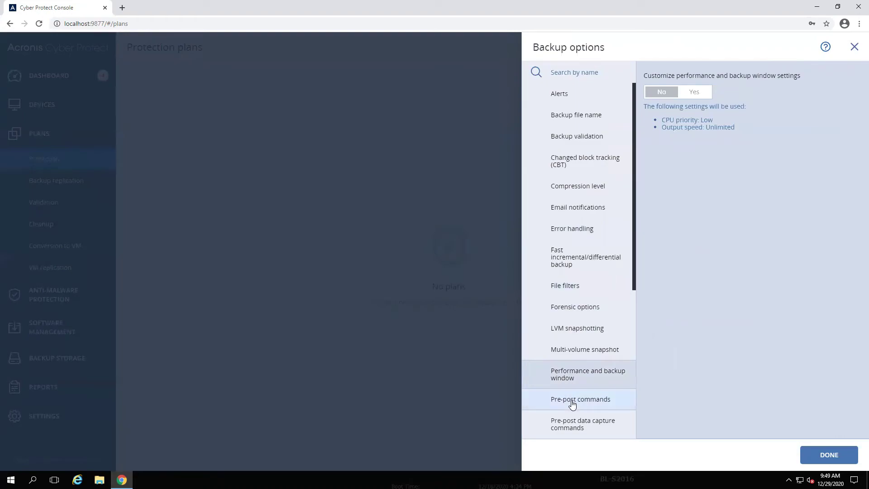
scroll(572, 400, "down", 3)
left_click(579, 334)
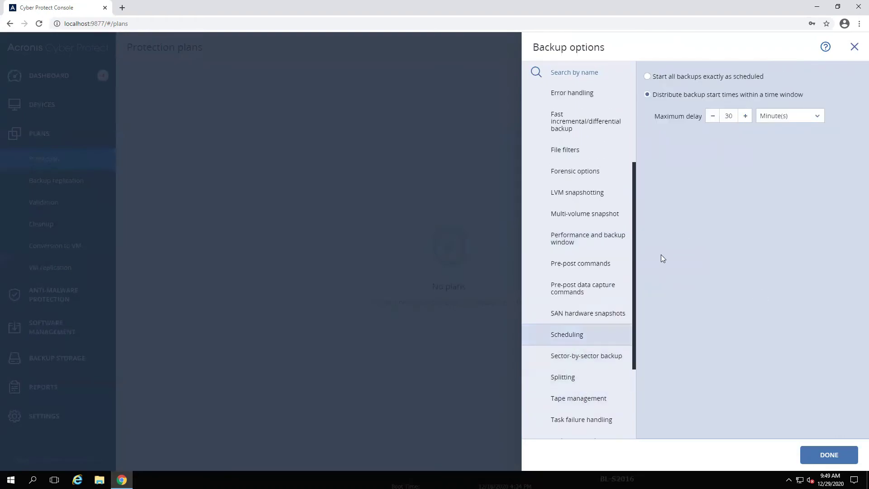
Scroll the Web Help backup options availability table, then close Backup options in the console
scroll(613, 249, "up", 3)
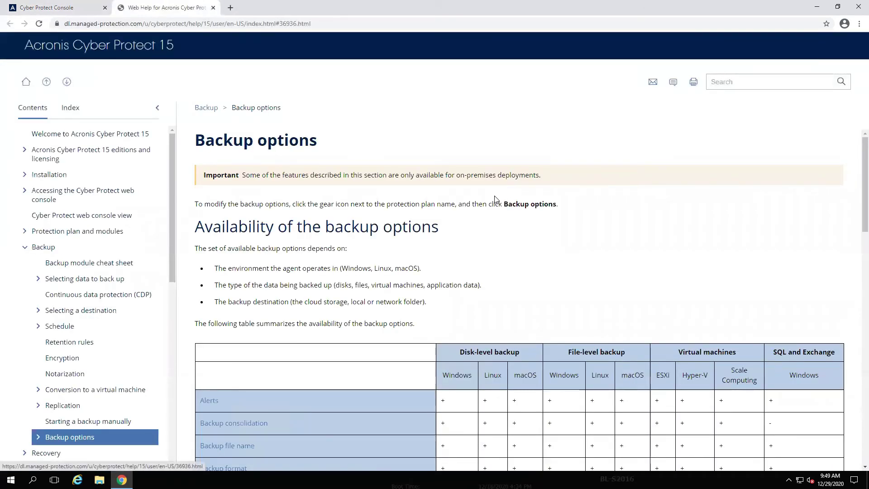
scroll(433, 213, "down", 12)
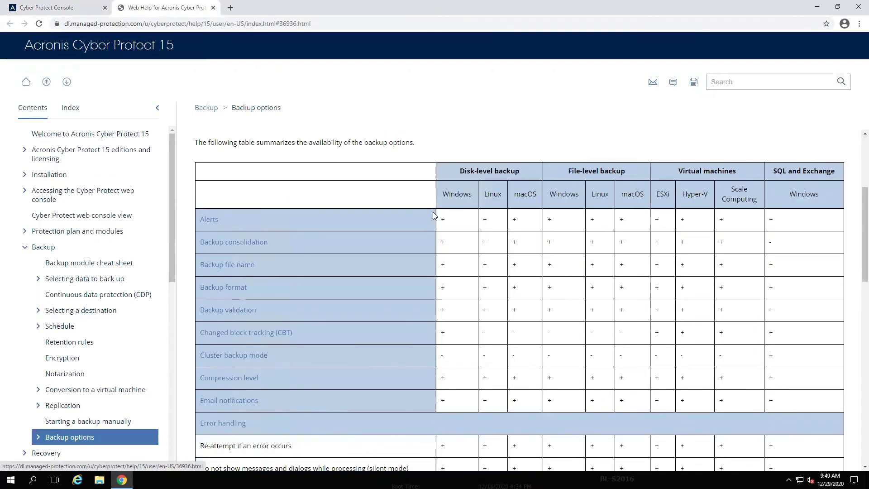
scroll(424, 216, "down", 3)
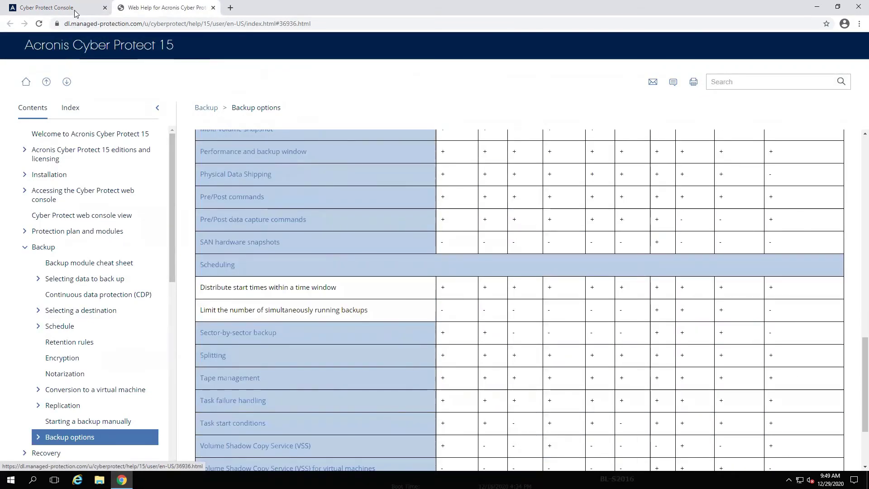
left_click(47, 7)
key("Escape")
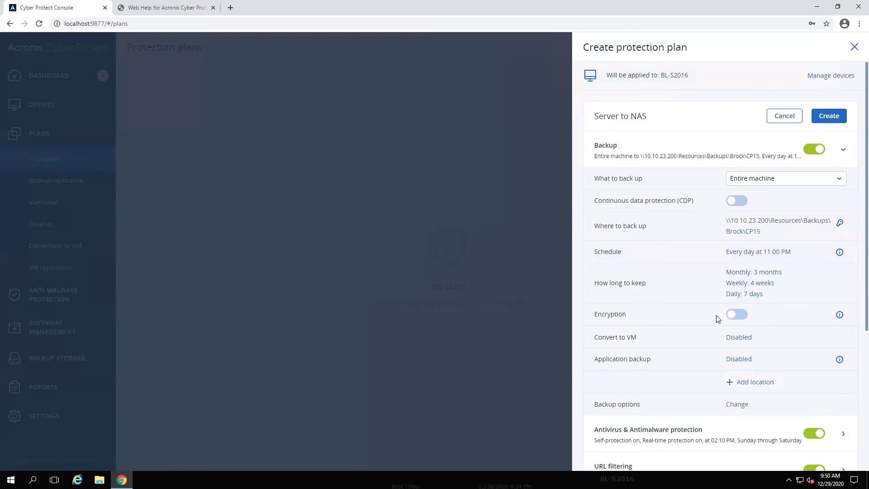
Switch off the Antivirus, URL filtering, Vulnerability assessment and Data protection map modules
scroll(713, 322, "down", 4)
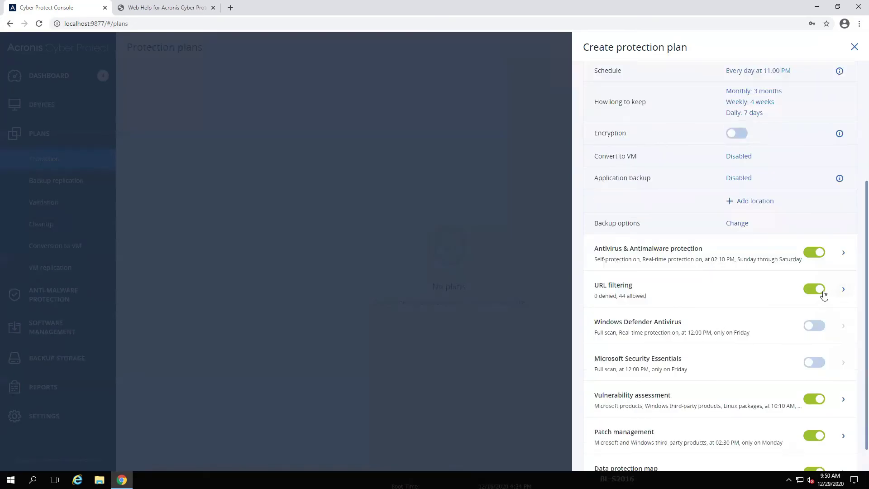
left_click(817, 260)
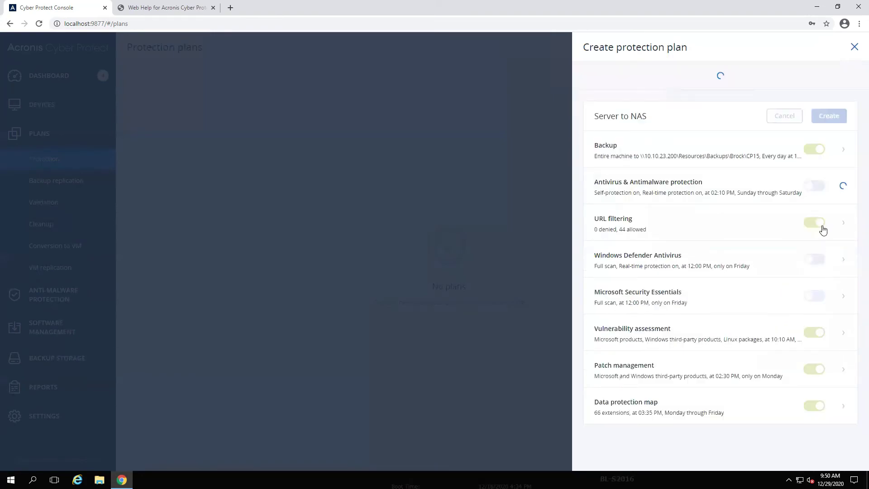
left_click(813, 227)
left_click(814, 332)
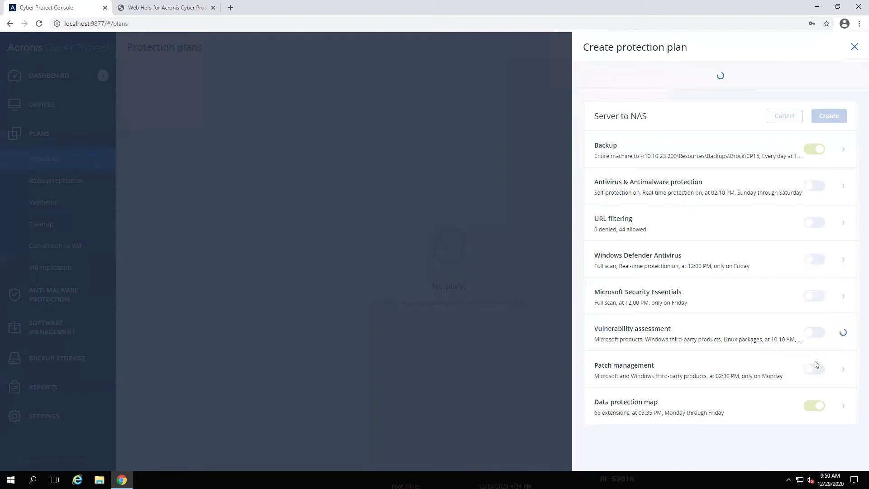
left_click(817, 409)
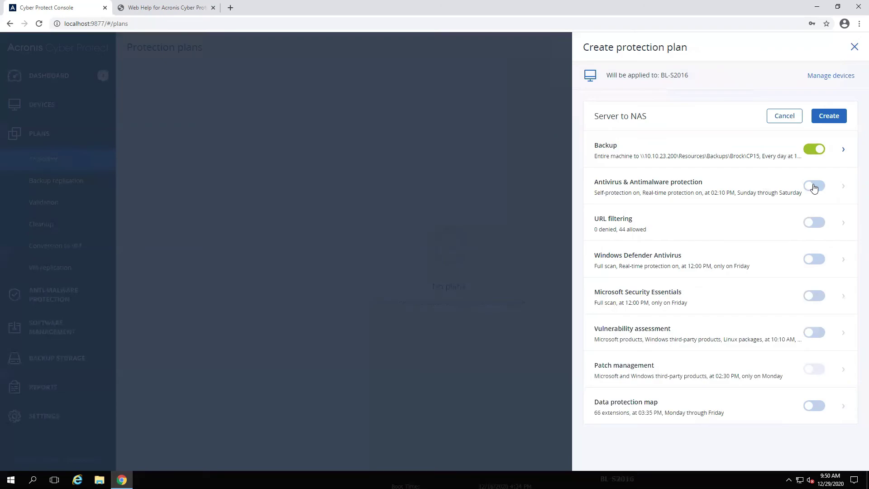
Create the Server to NAS plan, run its first backup now, and check progress in Activities
left_click(836, 120)
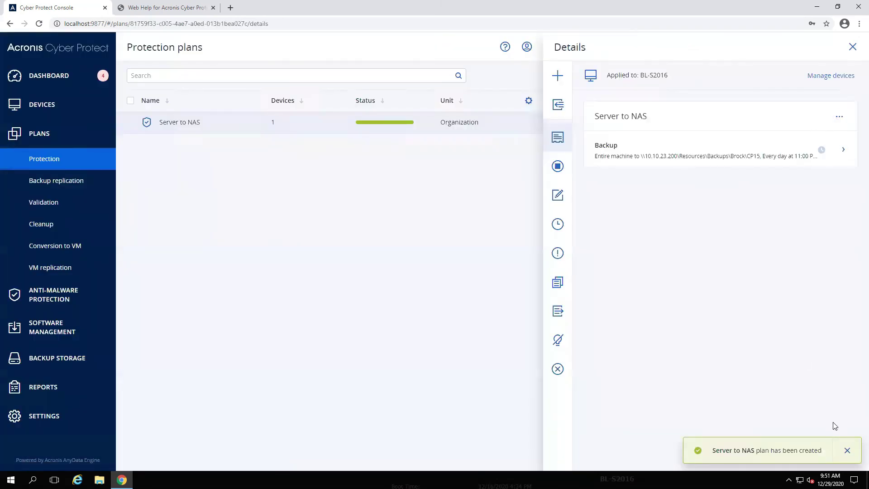
left_click(846, 451)
mouse_move(805, 151)
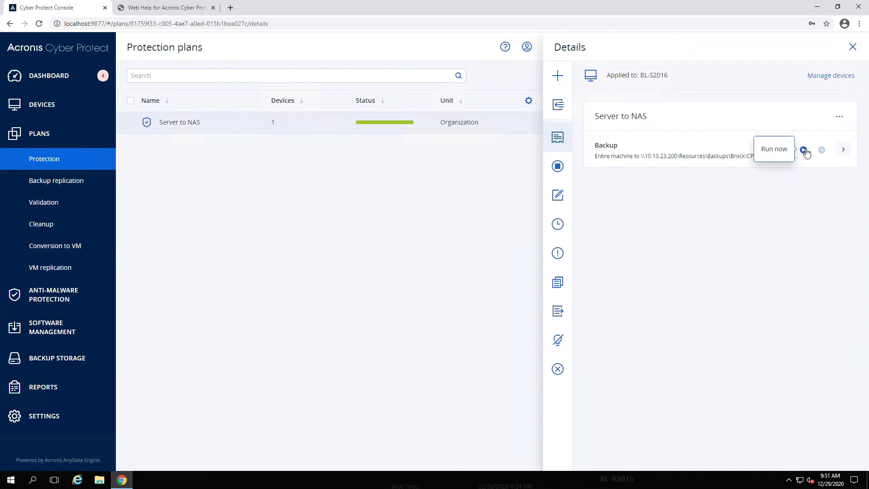
left_click(803, 149)
left_click(559, 226)
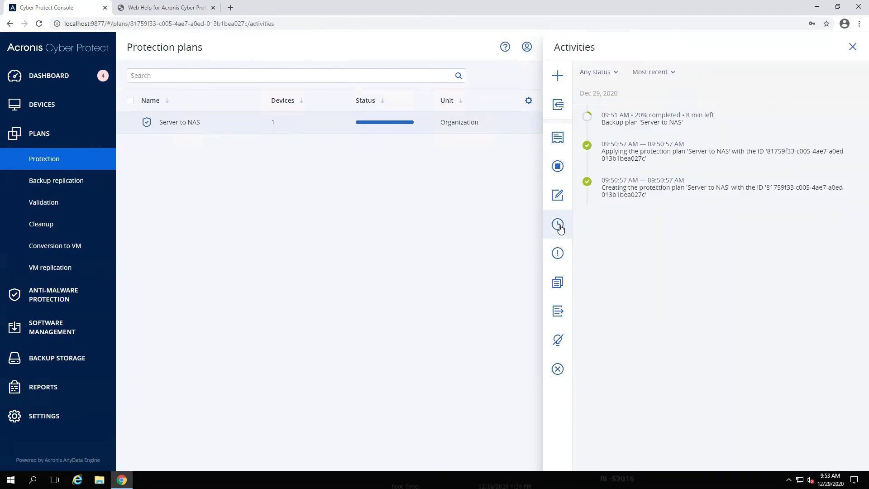